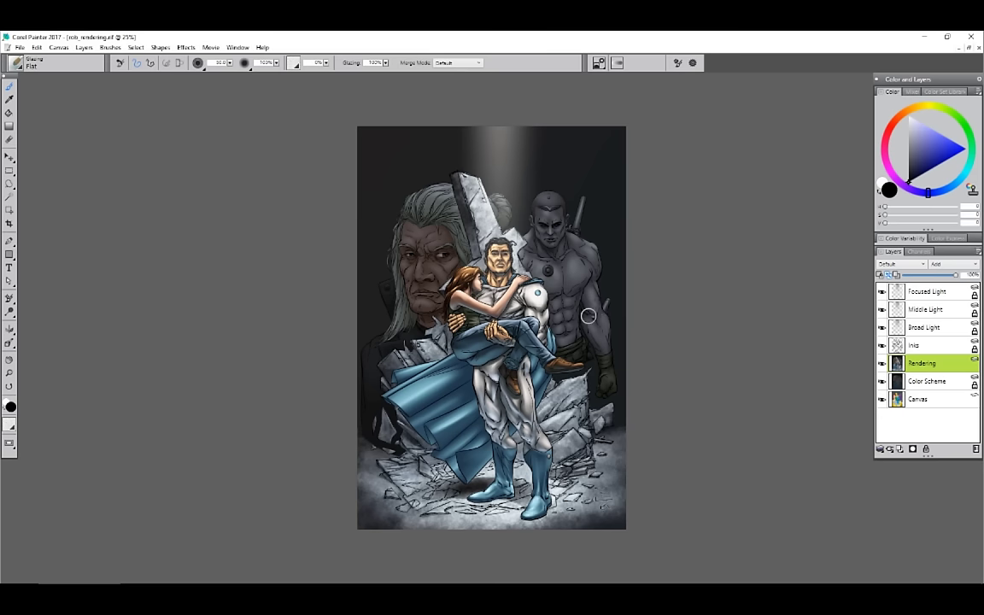
Step: Zoom the rob_rendering.rif comic artwork view from about 33% to 50%
key("ctrl+plus")
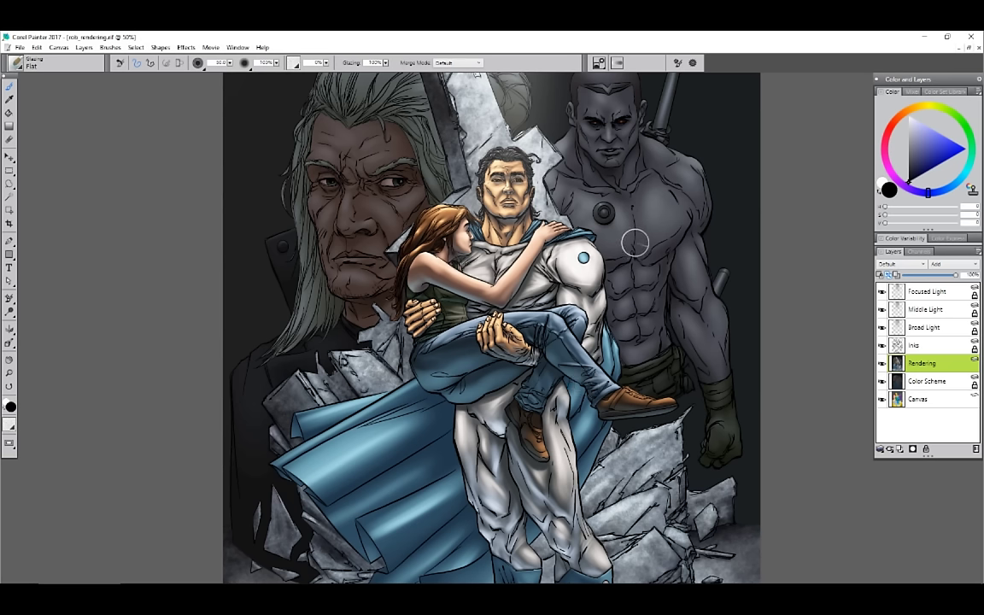
Step: Create a new blank canvas with File > New
left_click(19, 47)
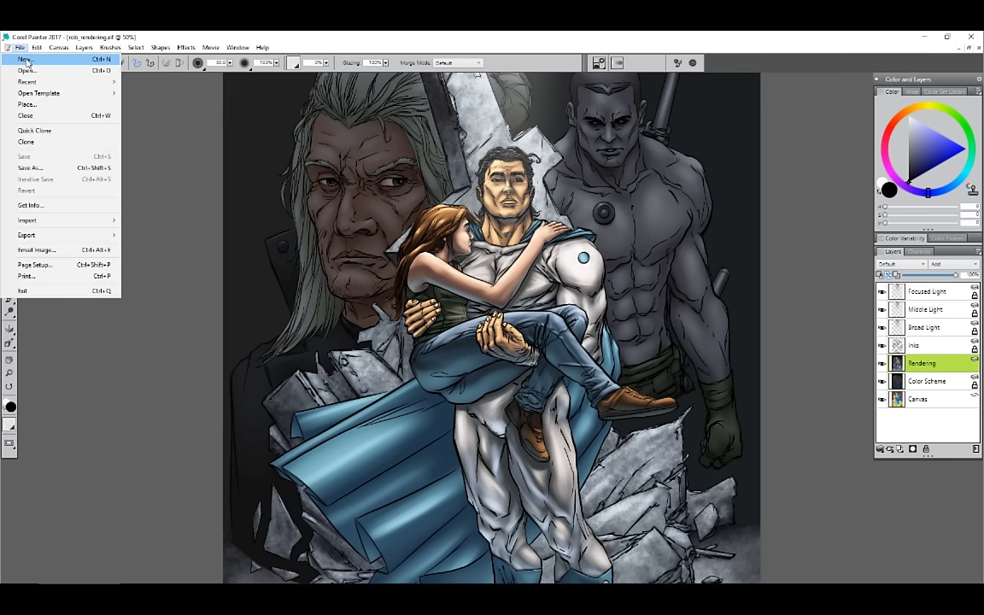
left_click(26, 62)
left_click(560, 368)
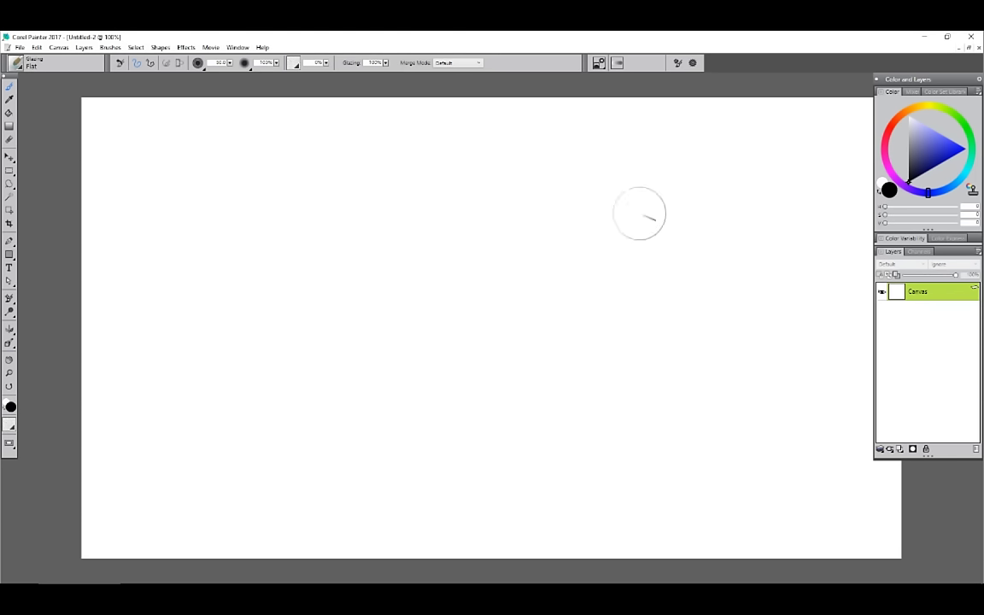
Step: Paint overlapping lavender and blue test strokes in a blue-purple colour
left_click(932, 146)
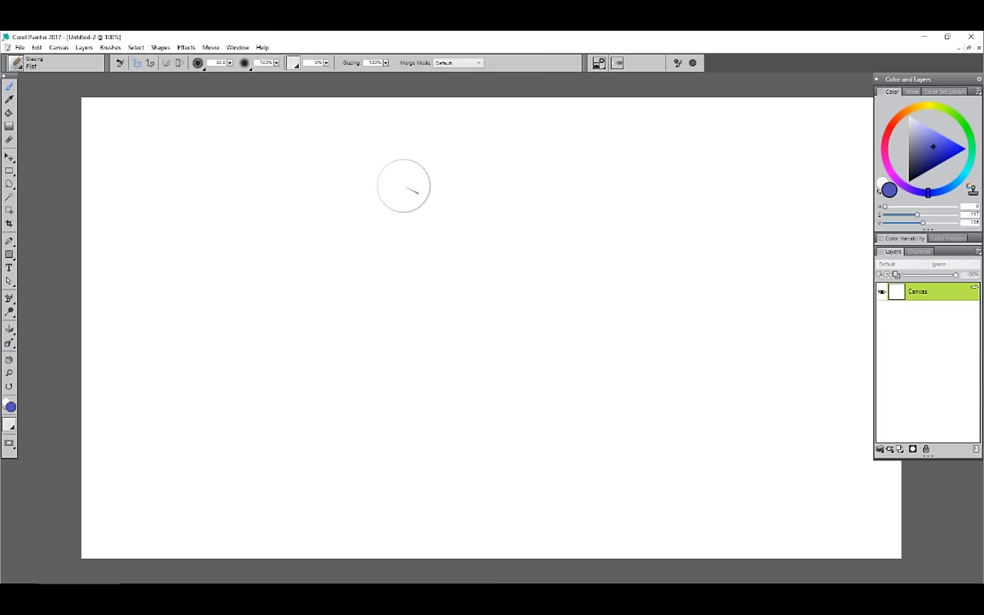
mouse_move(413, 181)
left_mouse_down()
mouse_move(345, 309)
mouse_move(442, 244)
mouse_move(405, 324)
mouse_move(485, 282)
mouse_move(496, 363)
mouse_move(565, 302)
mouse_move(549, 390)
mouse_move(635, 346)
mouse_move(671, 440)
left_mouse_up()
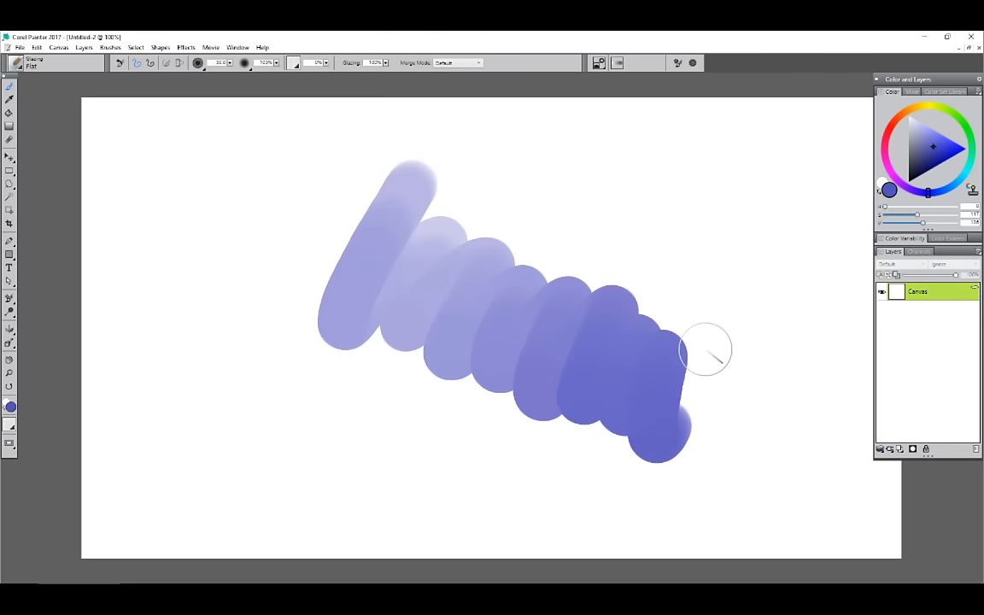
mouse_move(602, 181)
left_mouse_down()
mouse_move(562, 193)
mouse_move(490, 281)
mouse_move(592, 308)
mouse_move(617, 373)
mouse_move(508, 437)
left_mouse_up()
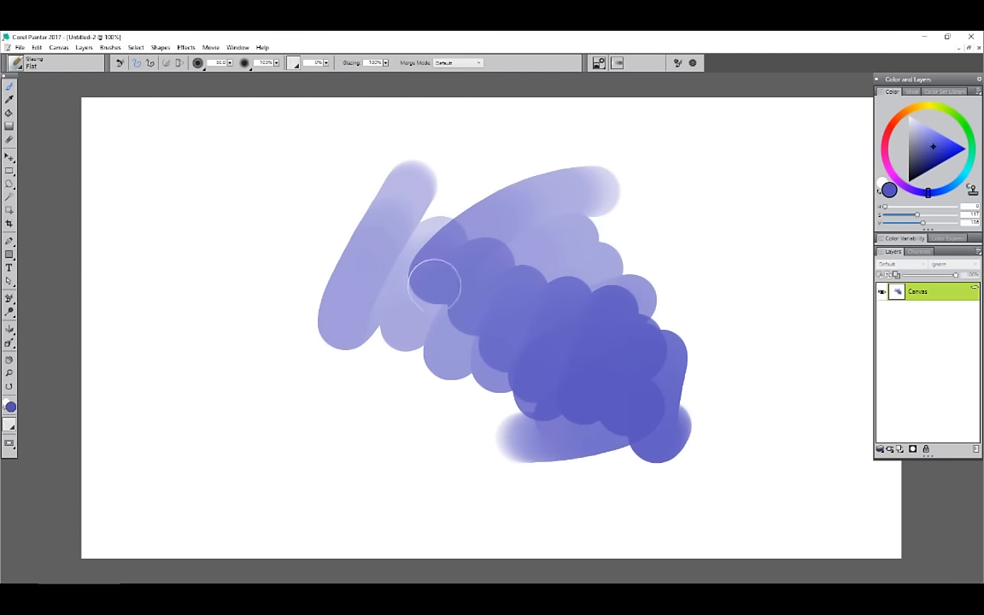
mouse_move(433, 280)
left_mouse_down()
mouse_move(535, 329)
mouse_move(518, 330)
left_mouse_up()
Step: Switch to black, paint a dark grey stroke over the leftmost stroke, and select all
left_click_drag(934, 152, 892, 198)
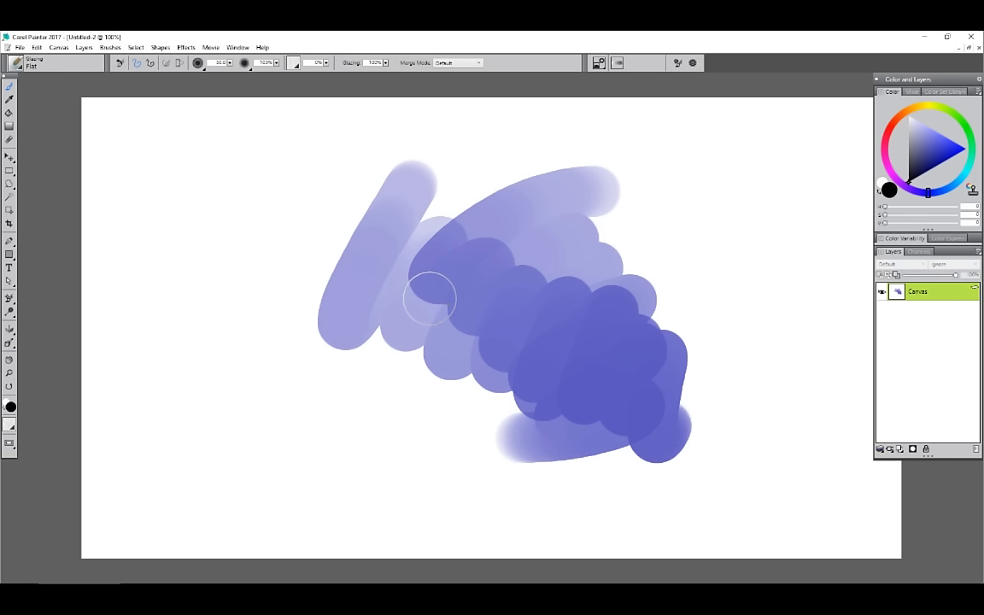
left_click_drag(342, 253, 376, 350)
key("ctrl+a")
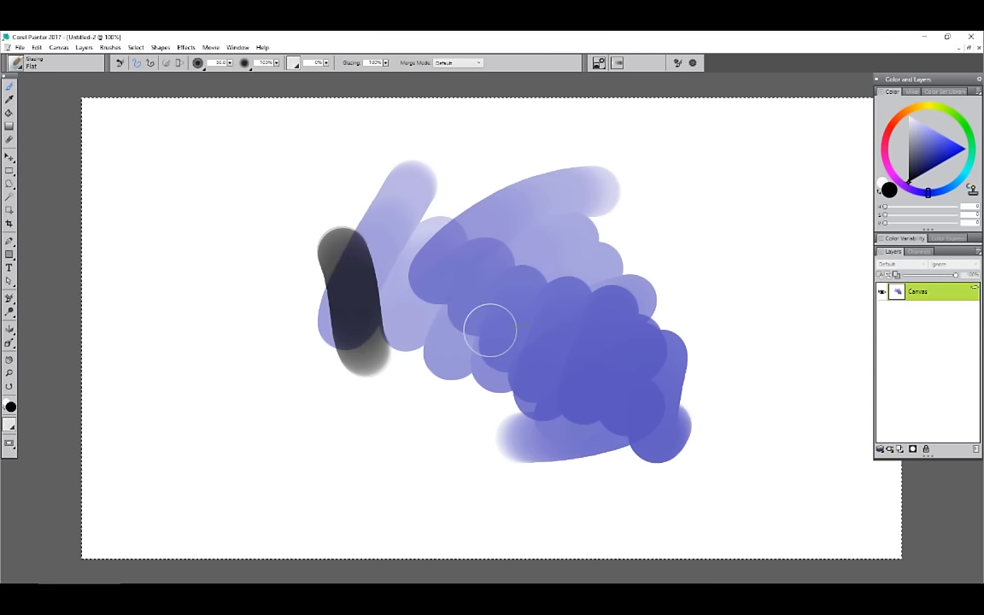
Step: Clear the canvas strokes and set the brush spacing value to 100
key("Delete")
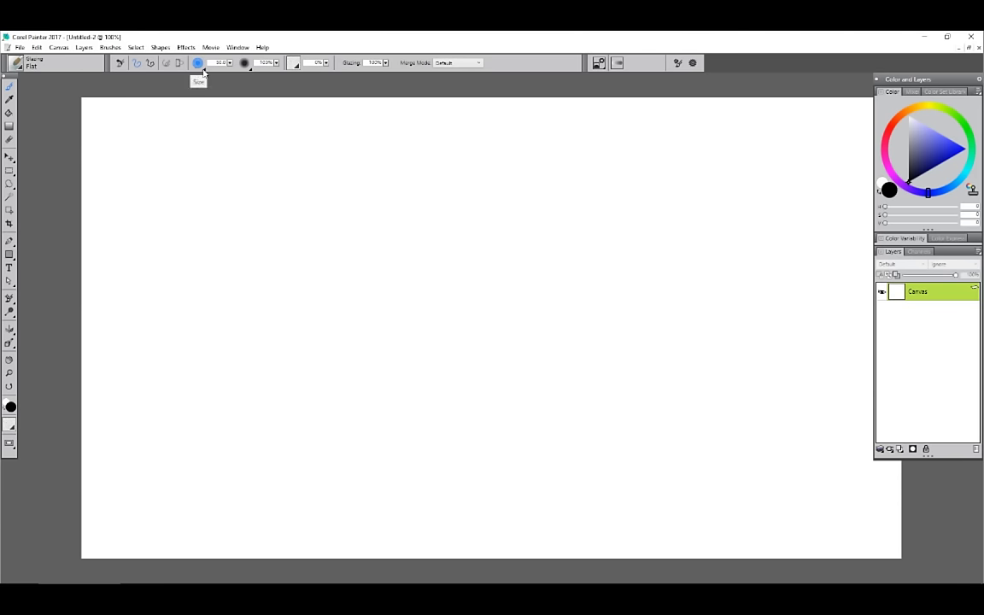
left_click(201, 70)
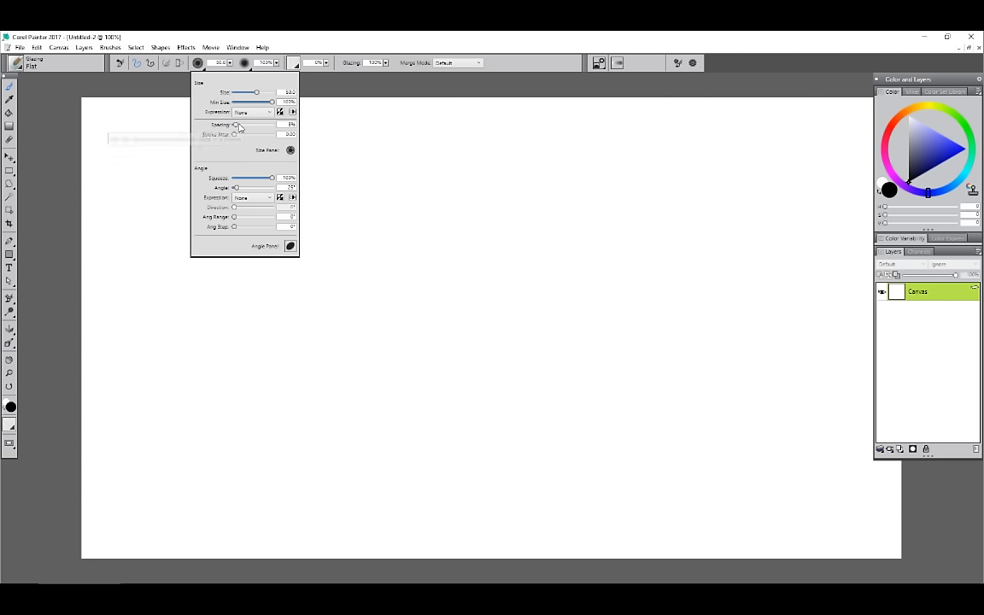
left_click(285, 123)
type("100")
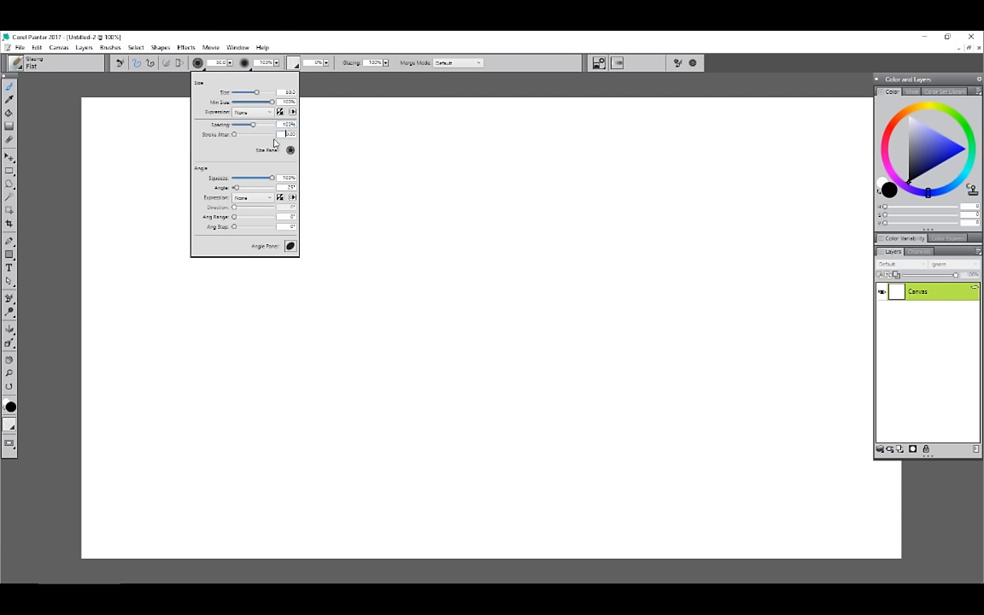
Step: Show the Opacity and Glazing panels, stacked together beside the canvas
left_click(246, 65)
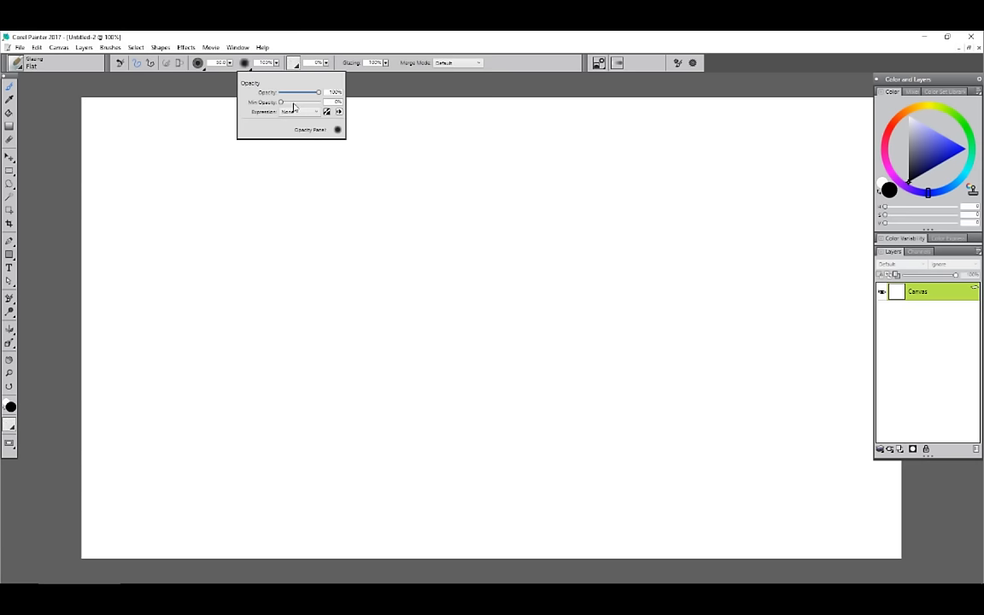
left_click(337, 131)
left_click_drag(798, 92, 625, 95)
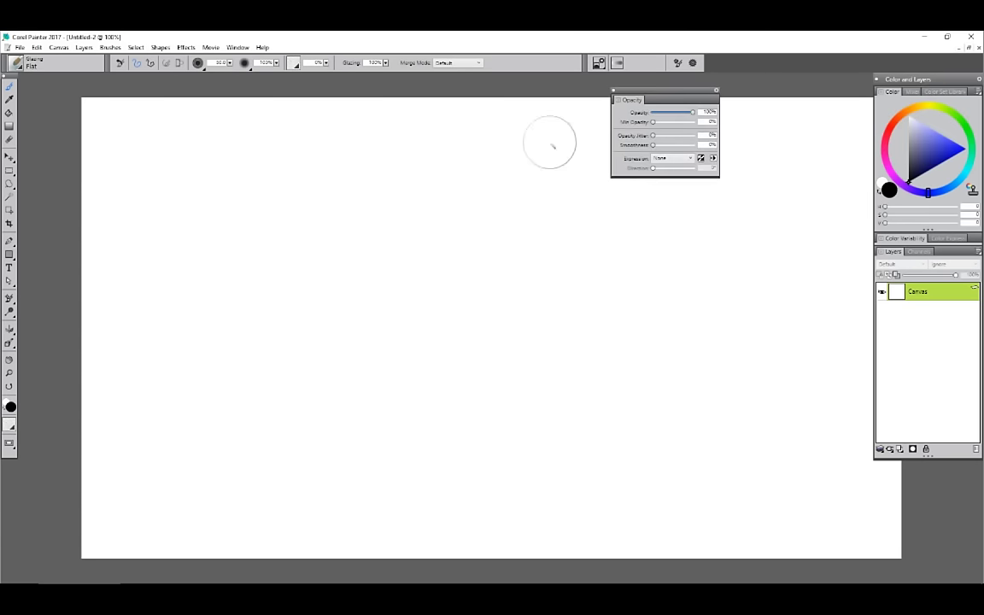
left_click(619, 64)
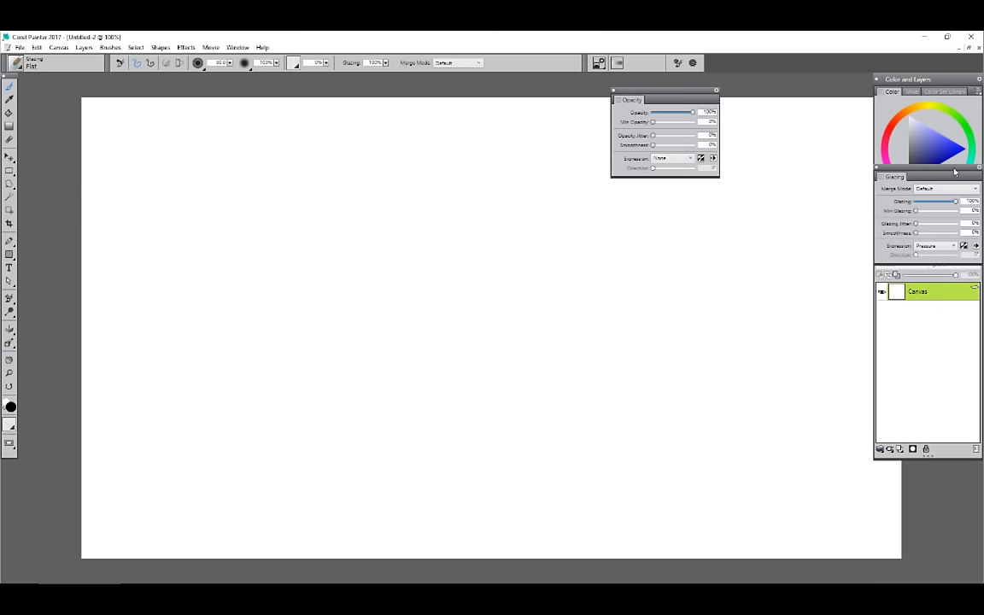
left_click_drag(955, 172, 691, 186)
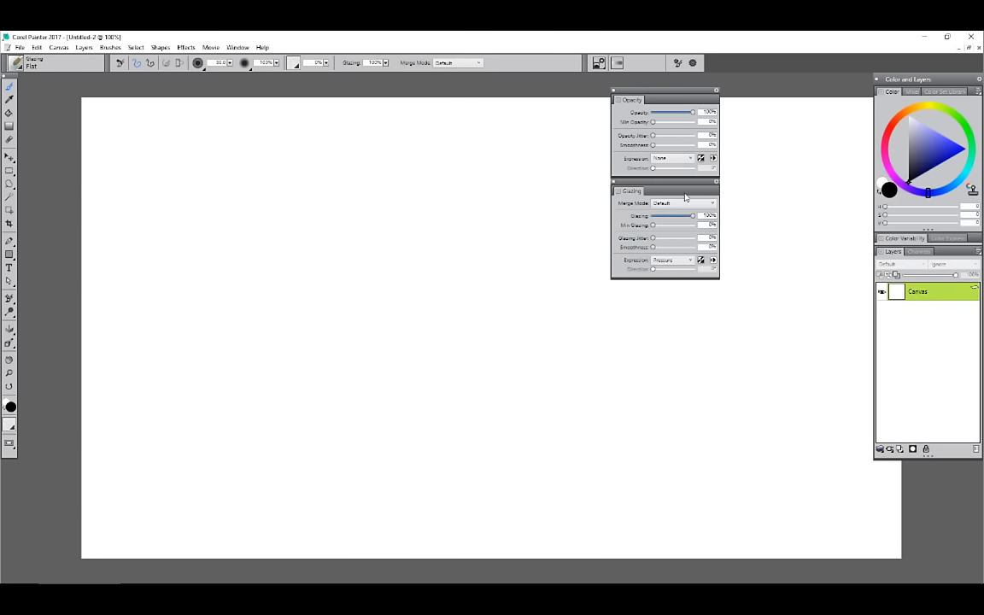
Step: Set the Glazing expression to None and the Opacity expression to Pressure
left_click(675, 262)
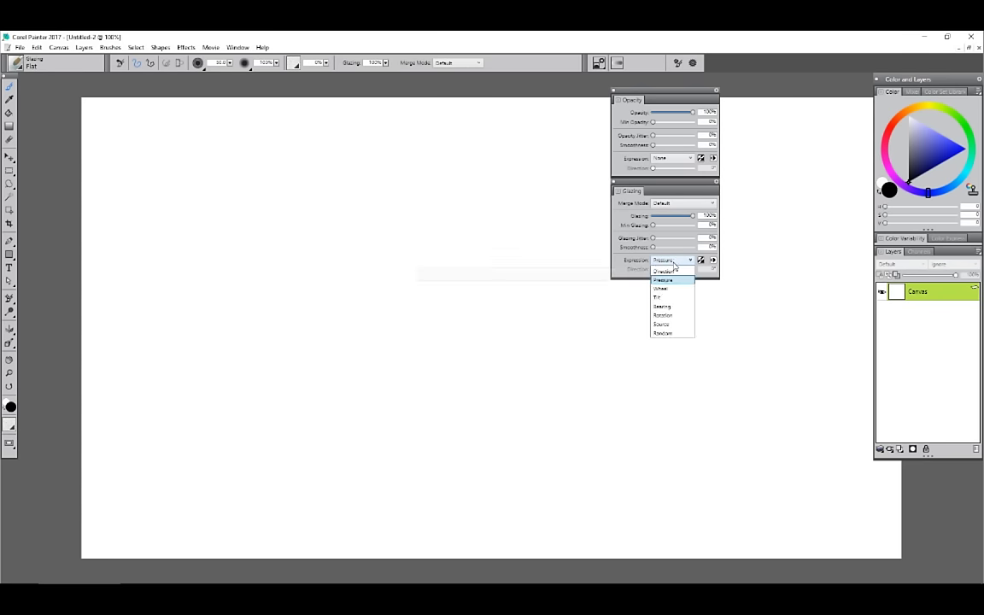
left_click(672, 273)
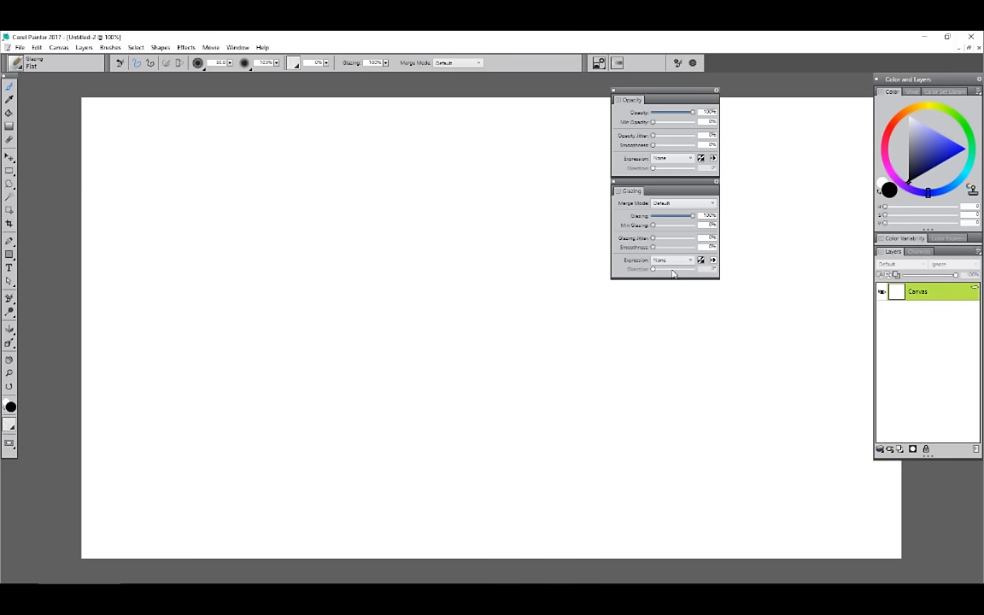
left_click(675, 160)
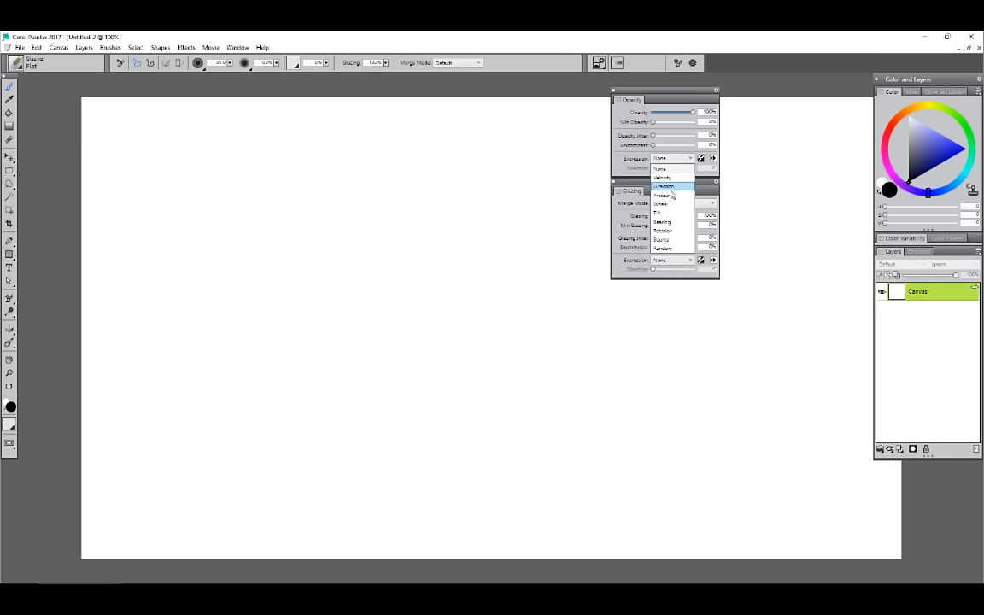
left_click(604, 182)
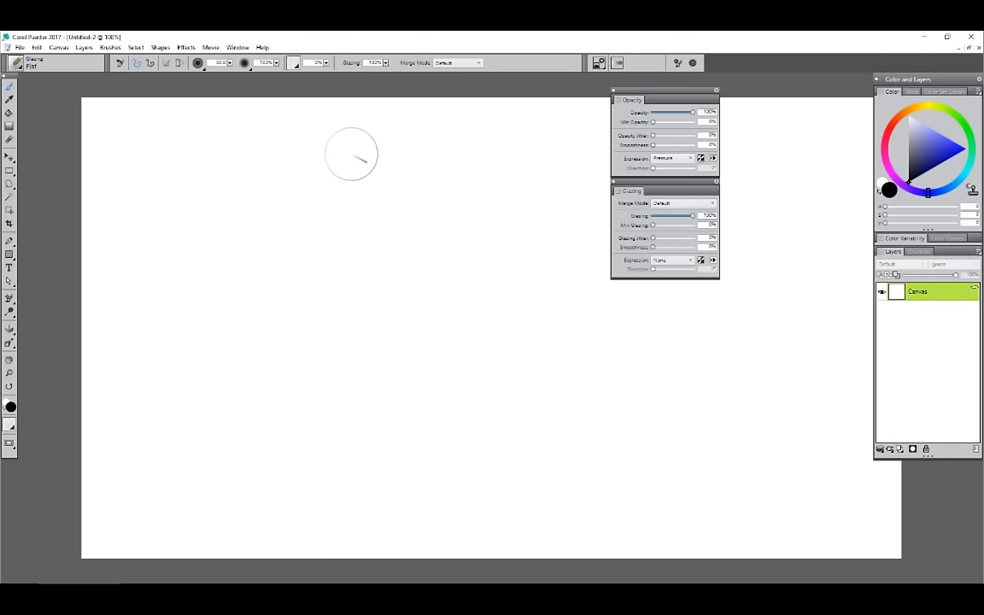
Step: Paint translucent black dab strokes at 31% opacity, building a lower-left cluster to dense black
mouse_move(346, 153)
left_mouse_down()
mouse_move(276, 275)
mouse_move(285, 321)
mouse_move(363, 253)
mouse_move(367, 355)
mouse_move(434, 290)
mouse_move(432, 347)
mouse_move(505, 328)
mouse_move(532, 398)
mouse_move(597, 409)
mouse_move(678, 373)
mouse_move(736, 408)
left_mouse_up()
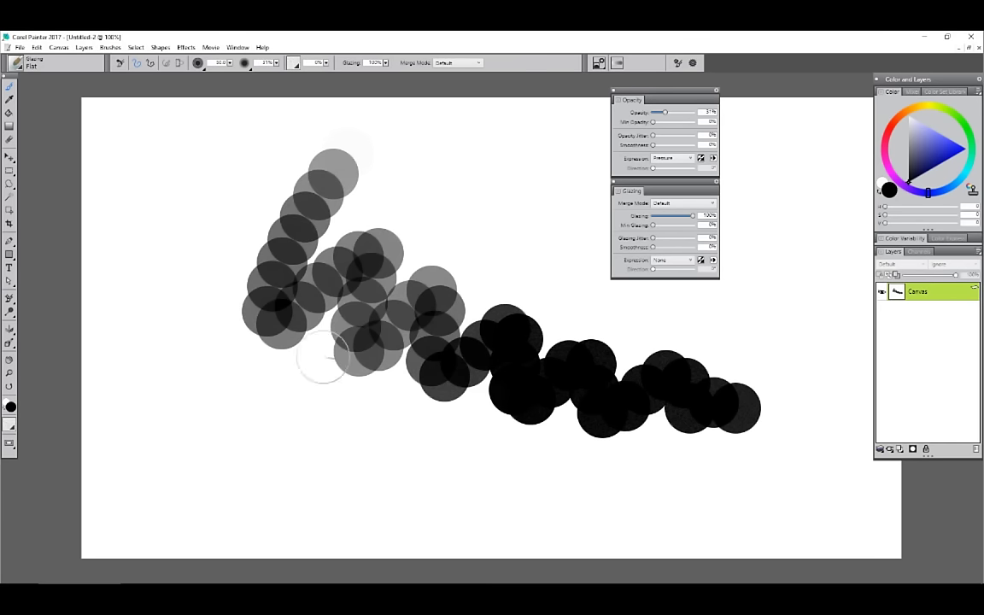
mouse_move(197, 316)
left_mouse_down()
mouse_move(166, 417)
mouse_move(209, 380)
mouse_move(198, 439)
mouse_move(216, 464)
mouse_move(227, 454)
mouse_move(218, 399)
mouse_move(194, 404)
mouse_move(195, 373)
mouse_move(225, 404)
mouse_move(233, 435)
mouse_move(209, 395)
left_mouse_up()
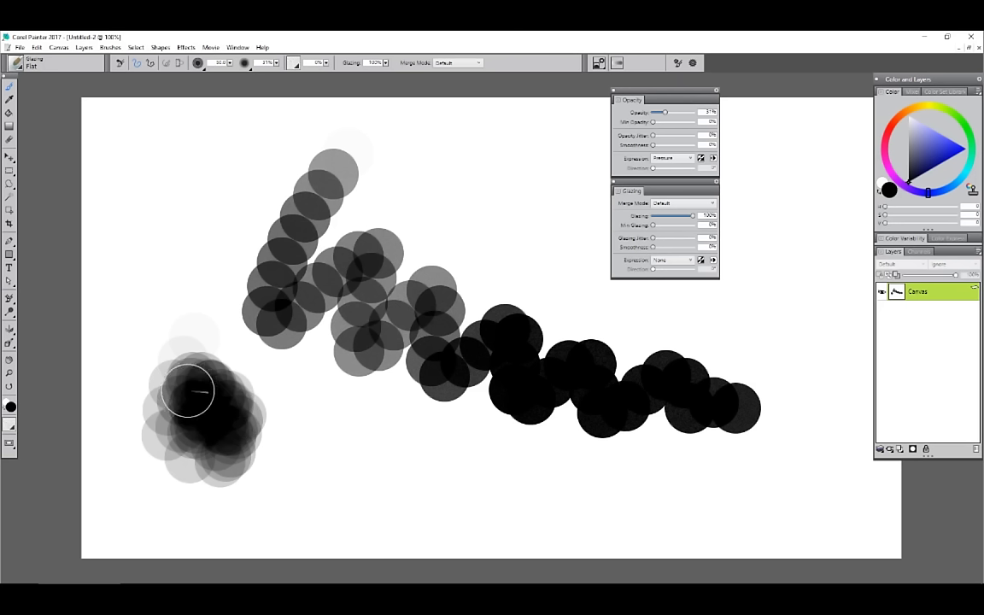
mouse_move(187, 391)
left_mouse_down()
mouse_move(237, 399)
mouse_move(226, 377)
mouse_move(238, 418)
mouse_move(192, 395)
mouse_move(200, 404)
mouse_move(193, 359)
left_mouse_up()
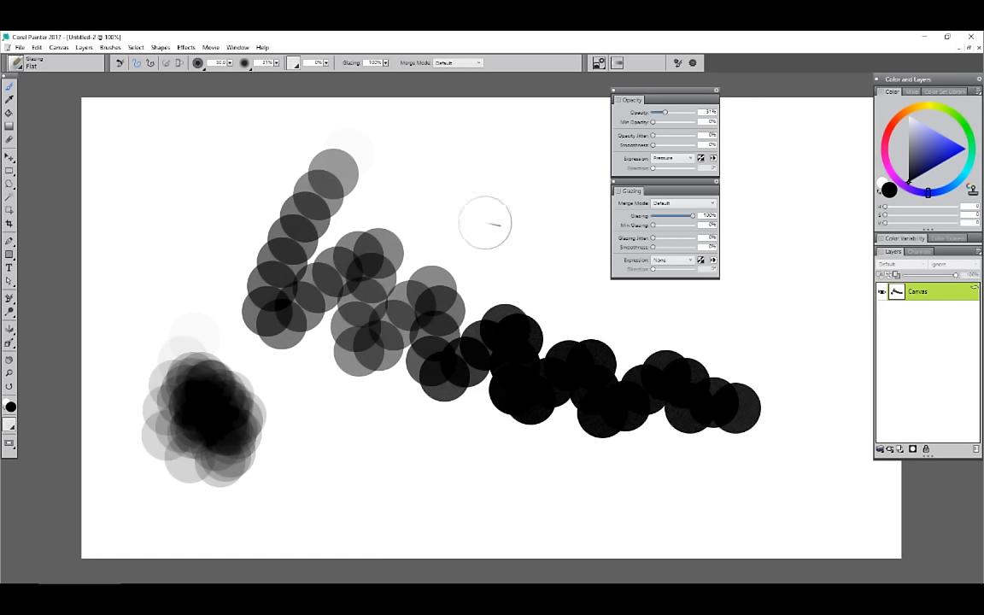
Step: Set Opacity to 100% with expression None and paint a solid black dab stroke near the bottom
left_click_drag(666, 114, 701, 117)
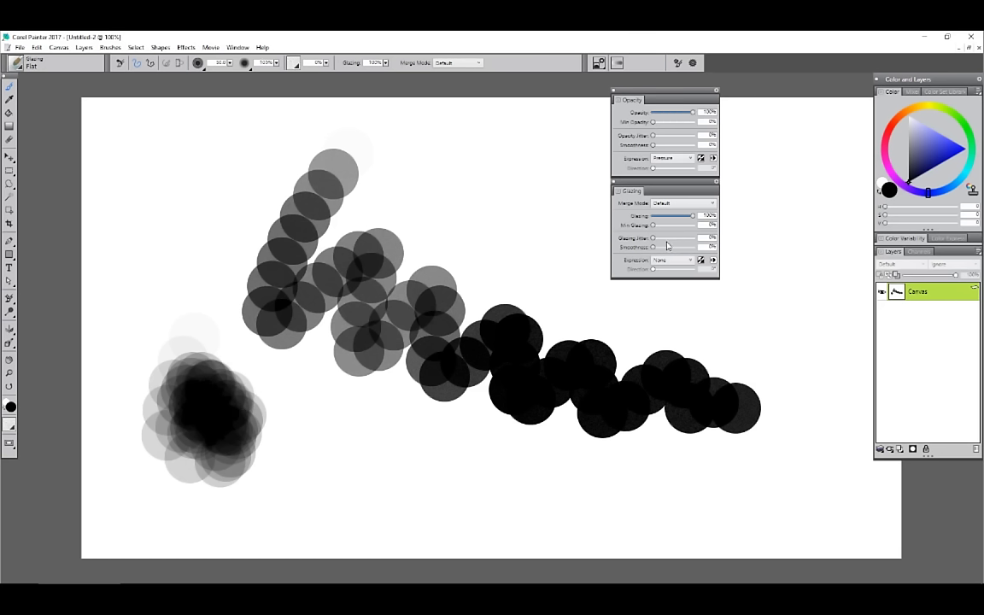
left_click(672, 158)
left_click(670, 170)
mouse_move(359, 425)
left_mouse_down()
mouse_move(395, 450)
mouse_move(502, 445)
left_mouse_up()
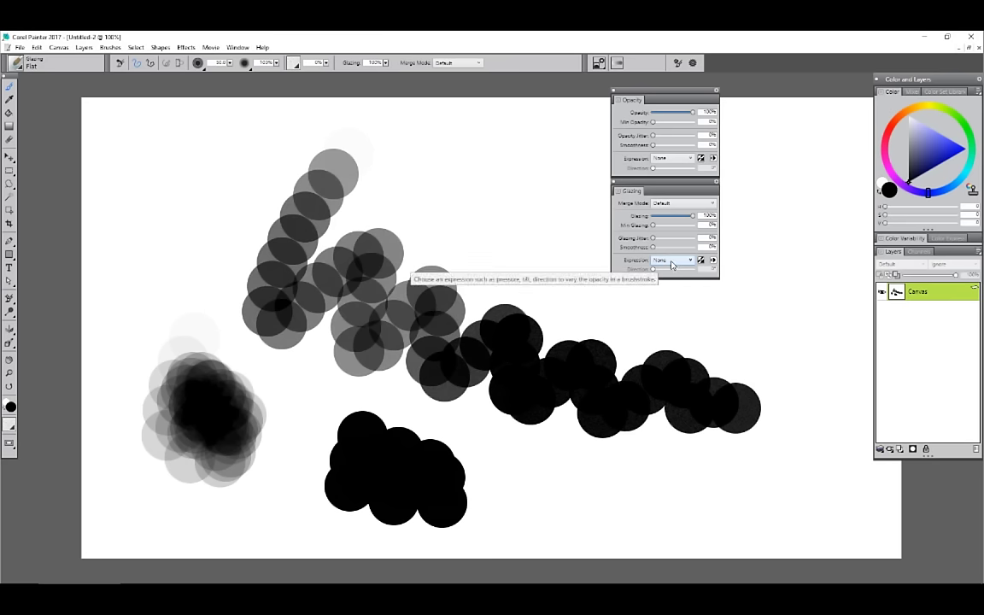
Step: Set the Glazing expression to Pressure and paint grey glazed strokes near the top and upper left
left_click(680, 262)
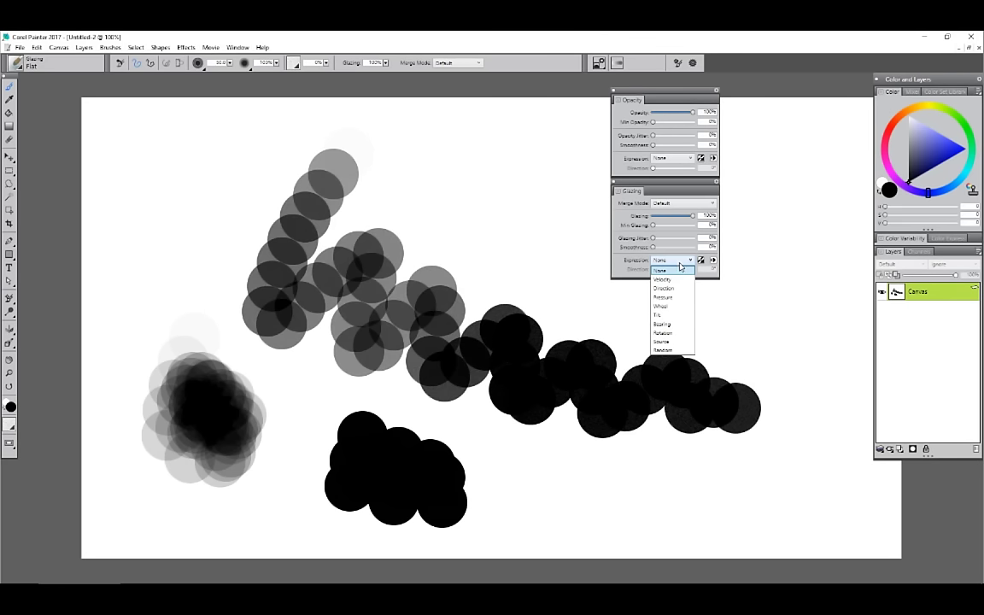
left_click(672, 296)
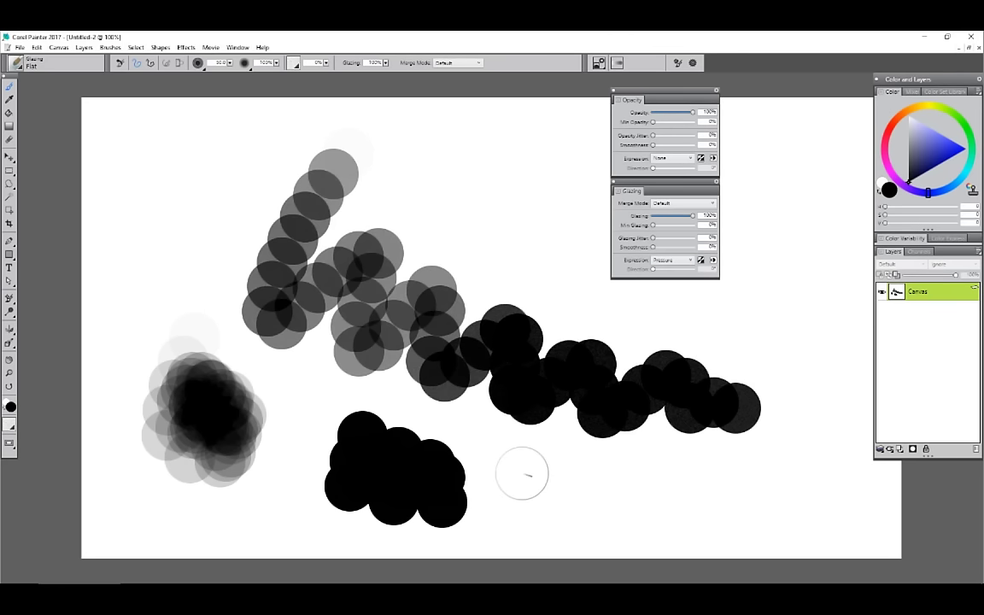
mouse_move(495, 117)
left_mouse_down()
mouse_move(483, 206)
mouse_move(524, 180)
mouse_move(527, 232)
mouse_move(571, 230)
mouse_move(567, 273)
mouse_move(622, 283)
mouse_move(640, 305)
mouse_move(682, 317)
mouse_move(797, 305)
left_mouse_up()
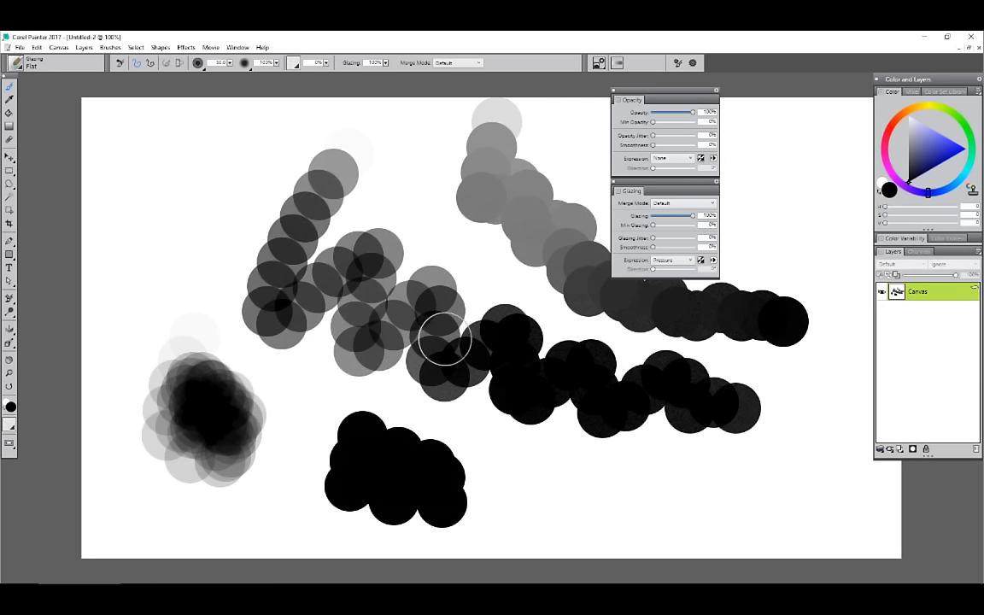
left_click_drag(176, 181, 181, 214)
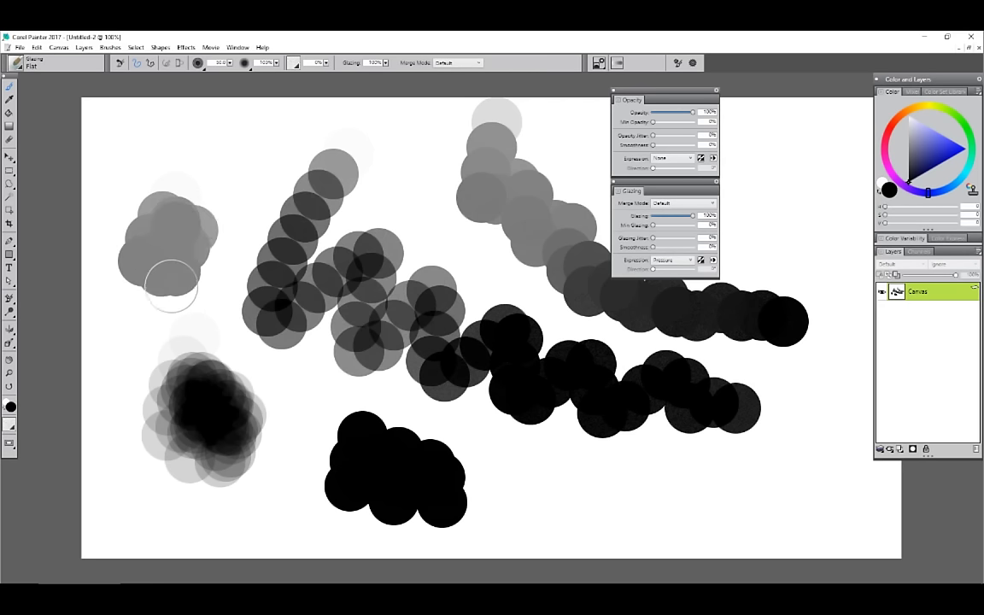
mouse_move(171, 285)
left_mouse_down()
mouse_move(176, 219)
mouse_move(165, 212)
mouse_move(176, 264)
mouse_move(167, 247)
mouse_move(176, 229)
mouse_move(162, 260)
left_mouse_up()
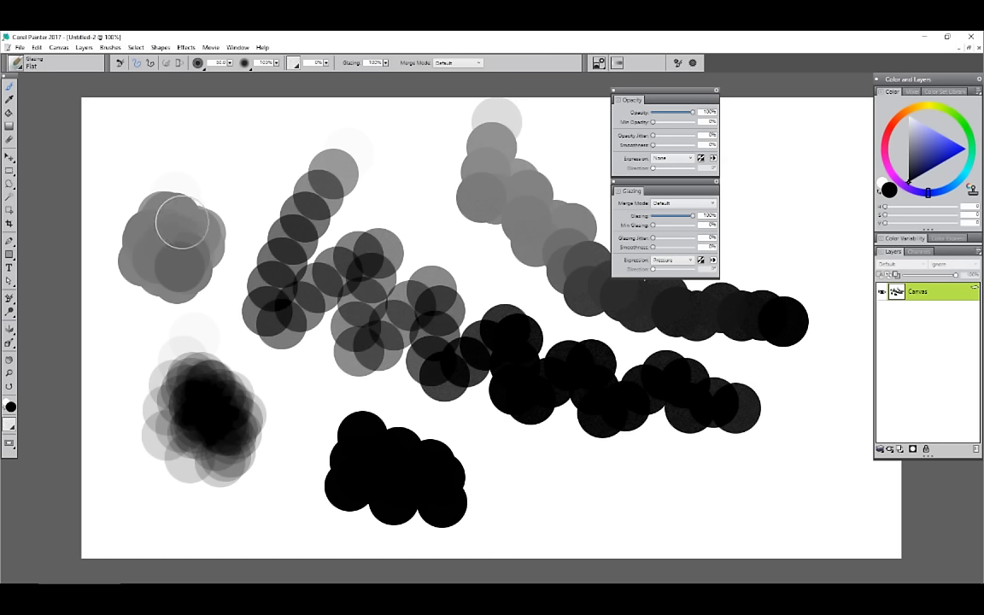
mouse_move(181, 221)
left_mouse_down()
mouse_move(169, 219)
mouse_move(150, 256)
left_mouse_up()
Step: Set the Opacity expression back to Pressure and paint translucent grey dabs near the top left
left_click(672, 162)
left_click(670, 199)
mouse_move(245, 144)
left_mouse_down()
mouse_move(246, 203)
mouse_move(266, 157)
mouse_move(297, 133)
mouse_move(256, 179)
mouse_move(251, 204)
mouse_move(257, 147)
mouse_move(230, 162)
mouse_move(262, 159)
mouse_move(253, 137)
mouse_move(225, 155)
mouse_move(244, 174)
mouse_move(258, 140)
mouse_move(240, 149)
mouse_move(249, 176)
mouse_move(243, 145)
left_mouse_up()
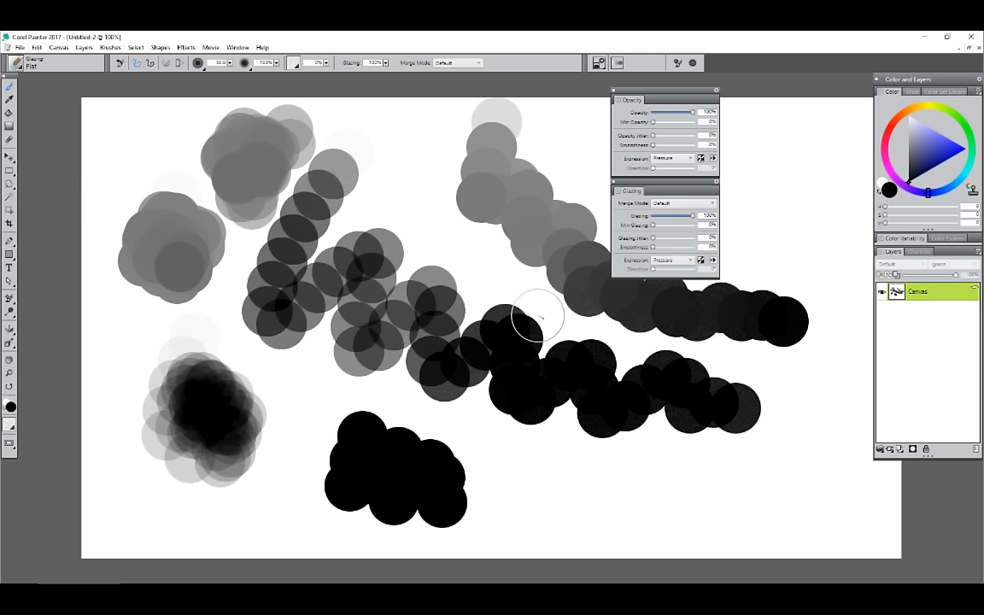
Step: Set the Opacity expression to None and paint a grey dab stroke across the bottom right
left_click(673, 159)
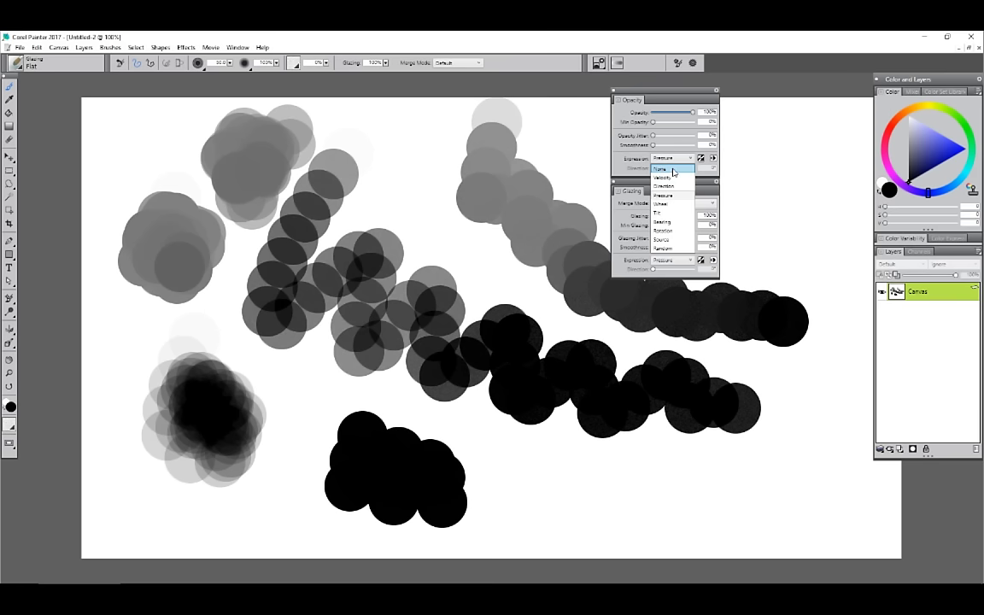
left_click(672, 163)
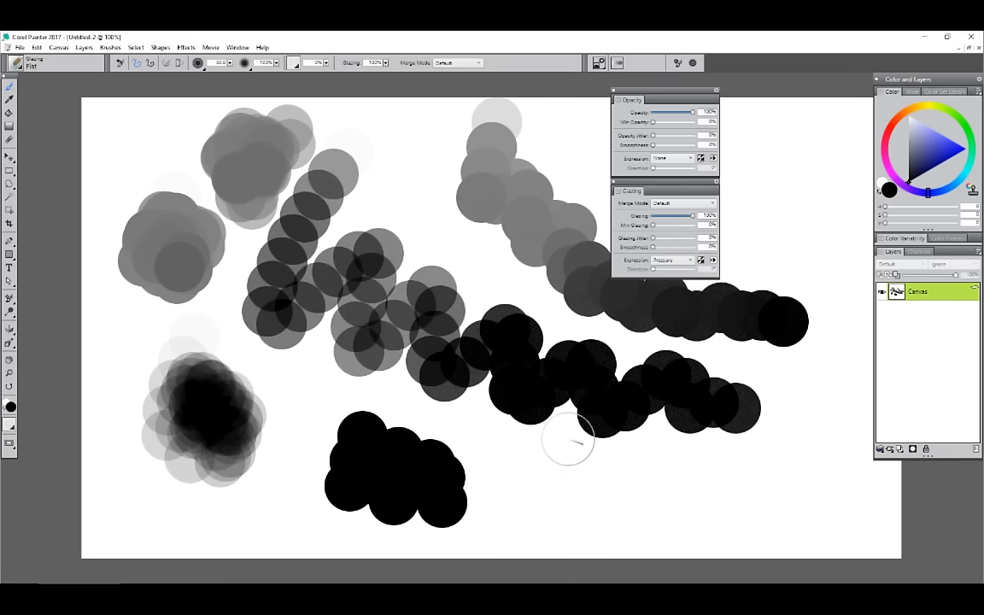
mouse_move(564, 451)
left_mouse_down()
mouse_move(690, 514)
mouse_move(802, 506)
left_mouse_up()
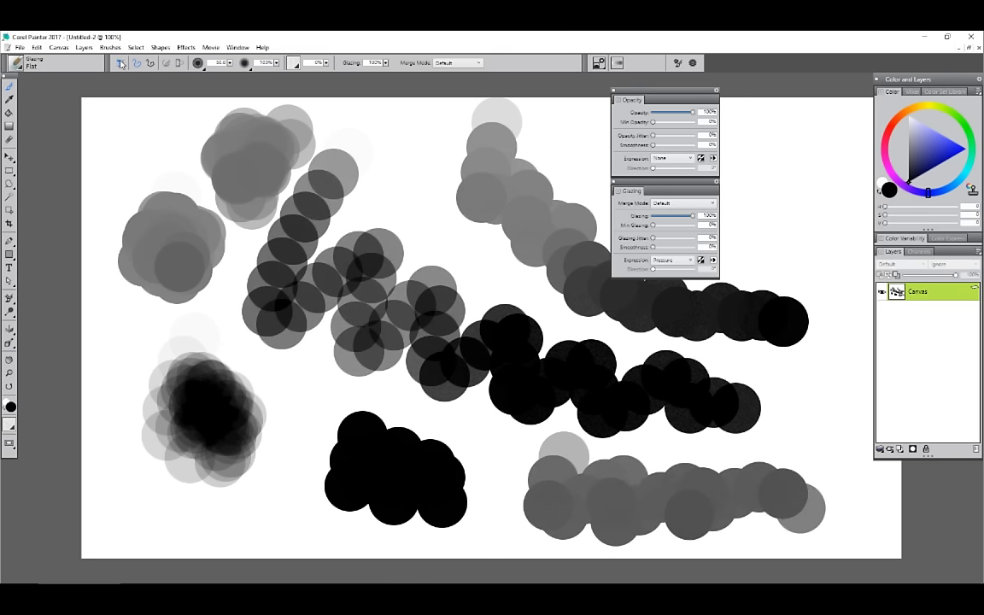
Step: Switch to smooth continuous strokes and paint a grey stroke, then peach glazing strokes over the middle
left_click(120, 63)
mouse_move(426, 176)
left_mouse_down()
mouse_move(396, 135)
mouse_move(404, 211)
mouse_move(439, 193)
mouse_move(474, 251)
left_mouse_up()
left_click(897, 117)
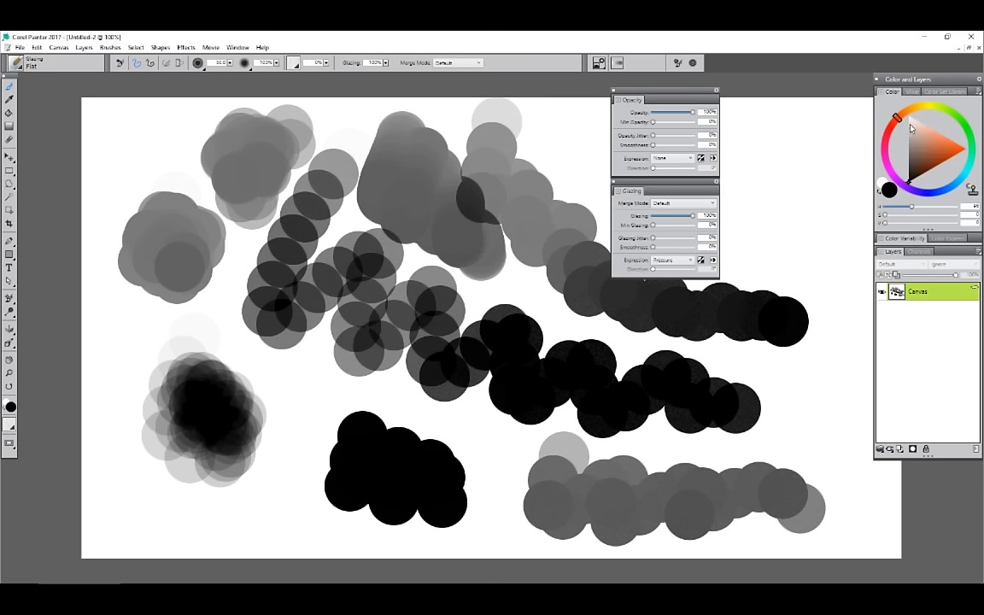
left_click(930, 144)
mouse_move(450, 142)
left_mouse_down()
mouse_move(439, 158)
mouse_move(479, 247)
mouse_move(395, 219)
mouse_move(500, 282)
mouse_move(396, 220)
mouse_move(456, 367)
left_mouse_up()
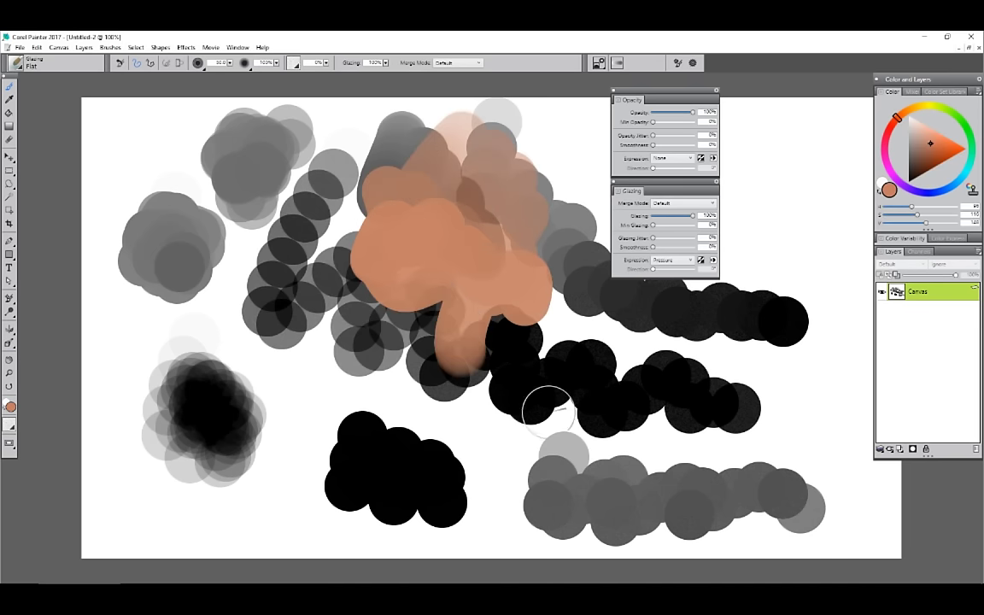